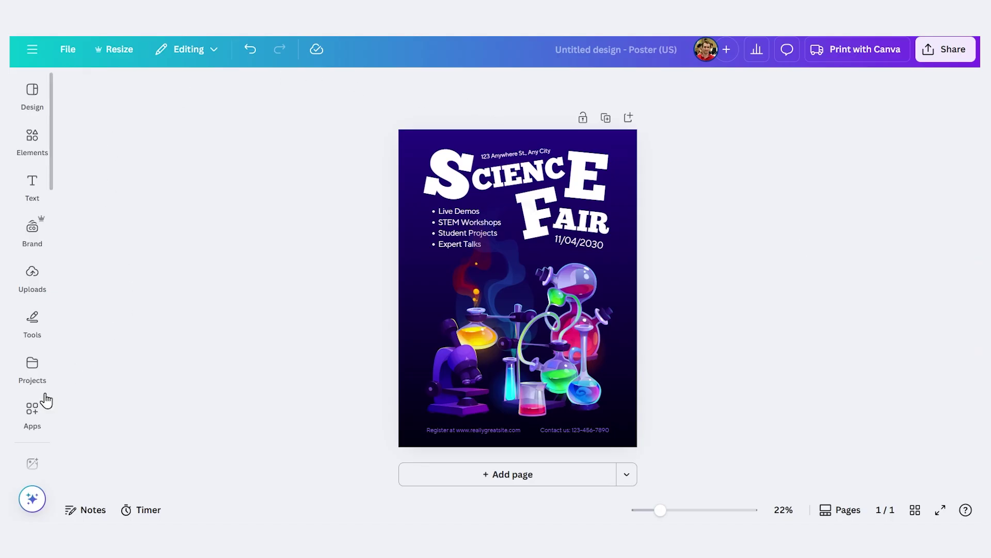
Search the Apps panel for 'qr code' and open the QR code app.
click(32, 410)
click(161, 92)
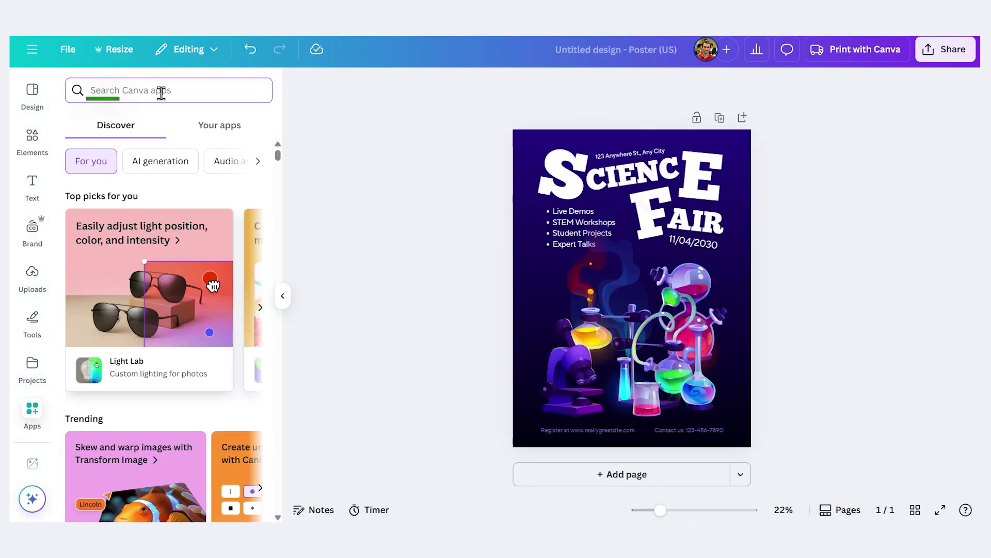
text(qr code)
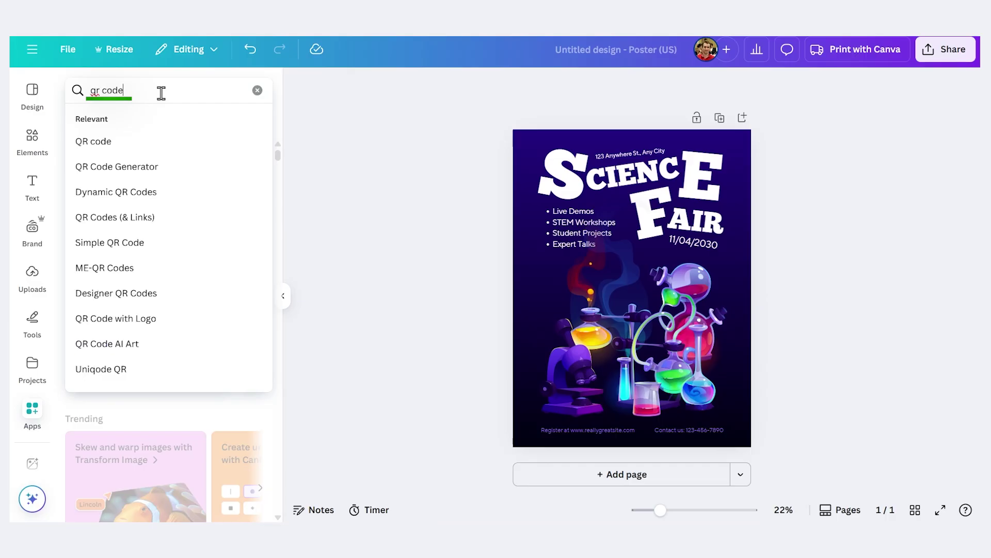
key(Return)
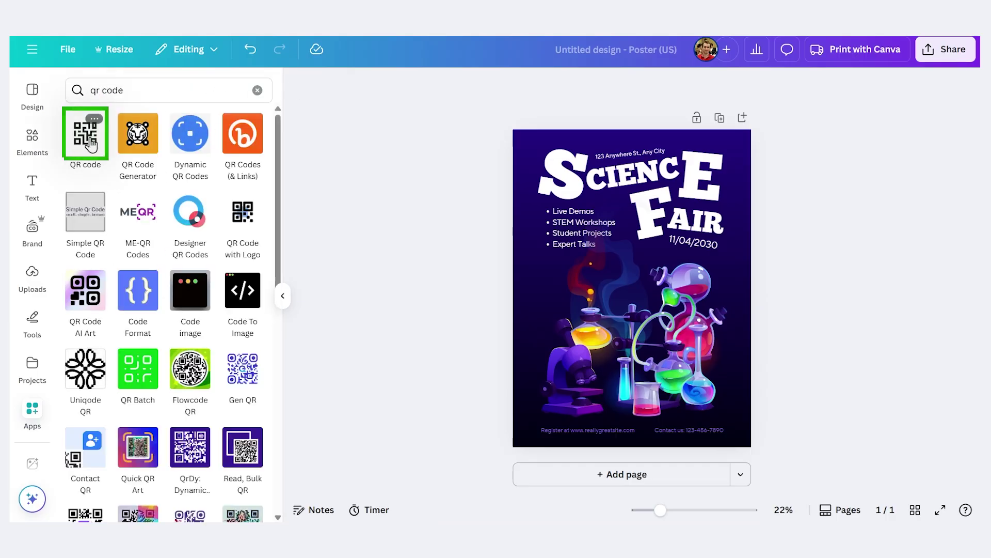
click(95, 119)
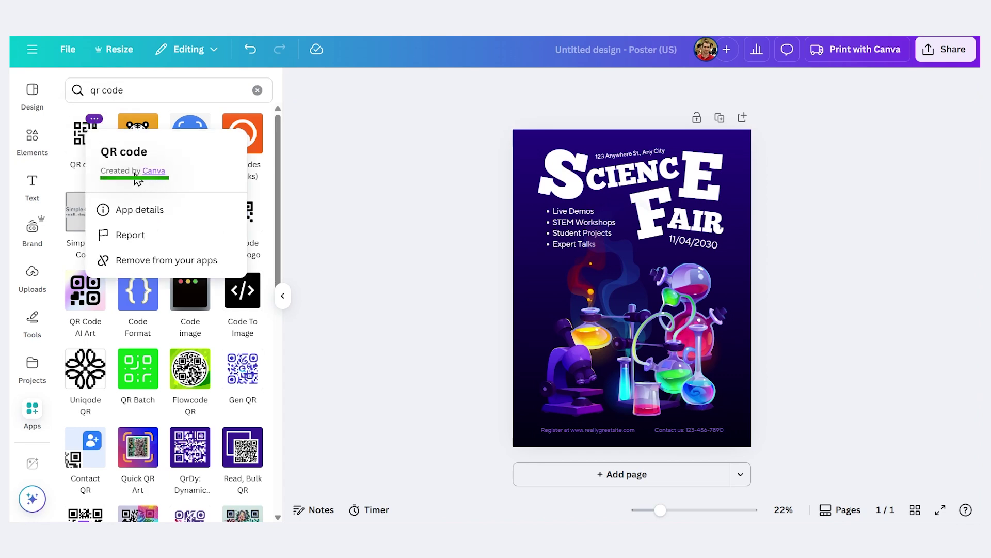
click(78, 135)
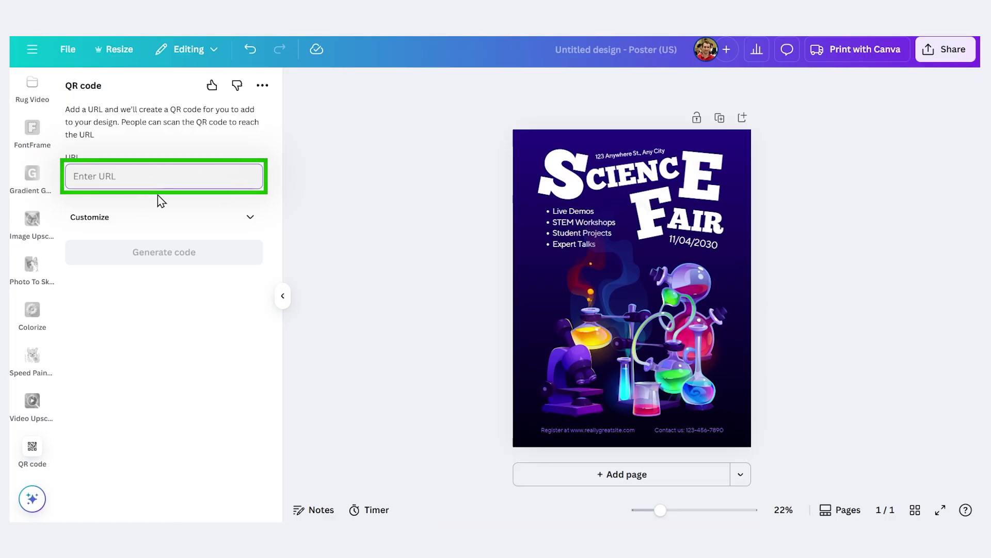
Paste the Science fair Wikipedia link and generate its QR code onto the poster.
text(https://en.wikipedia.org/wiki/Science_fair)
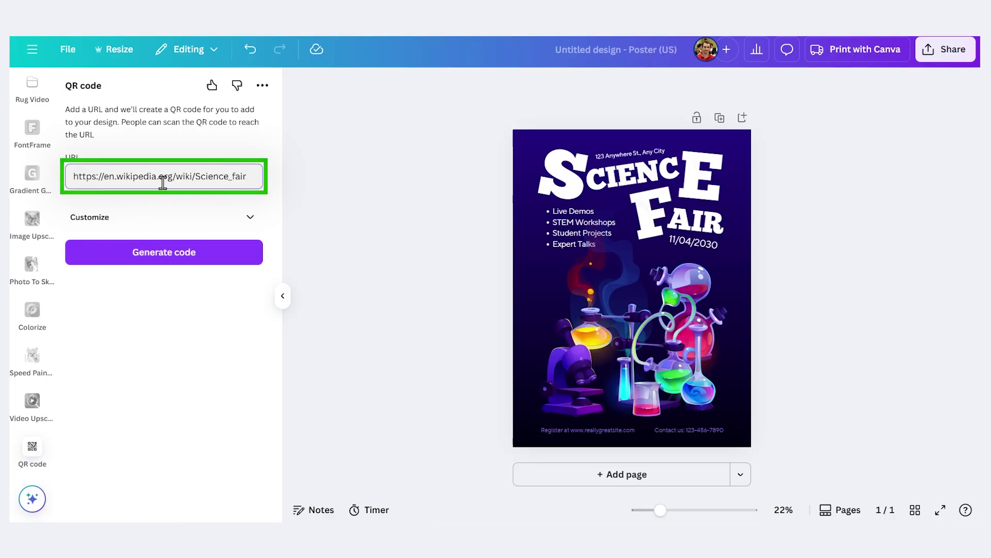
click(253, 219)
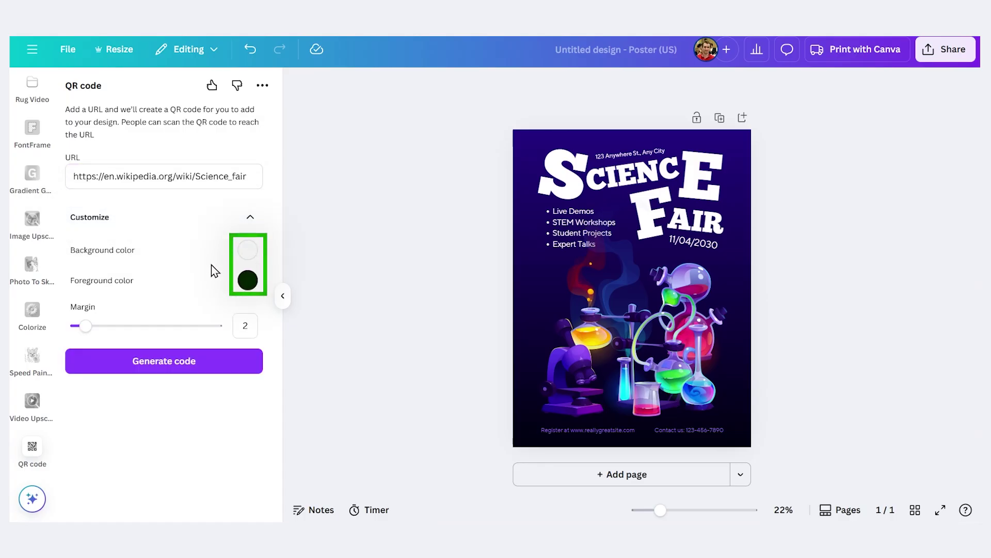
click(163, 365)
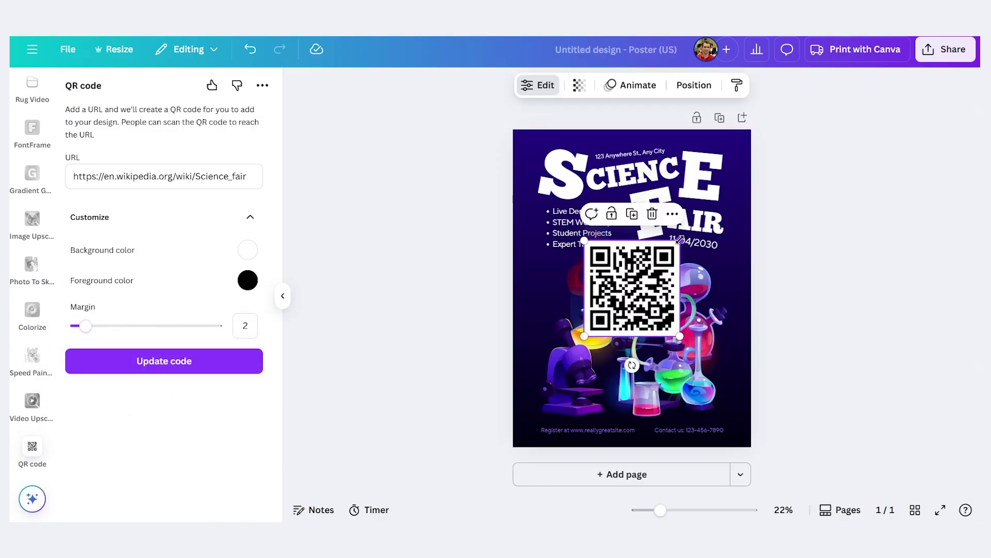
Resize the QR code and move it to the poster's lower-left corner.
drag(681, 239, 730, 215)
drag(683, 271, 617, 335)
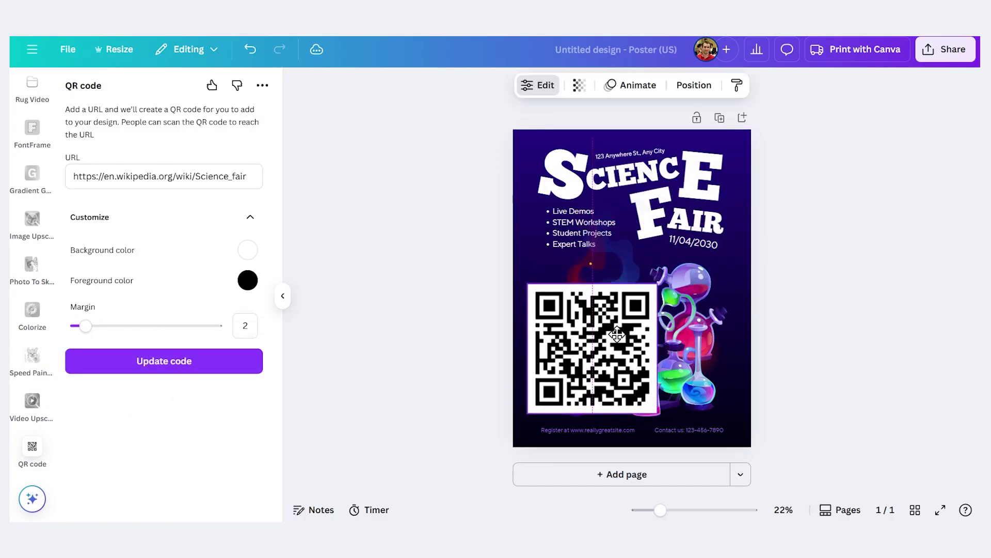
drag(657, 283, 623, 318)
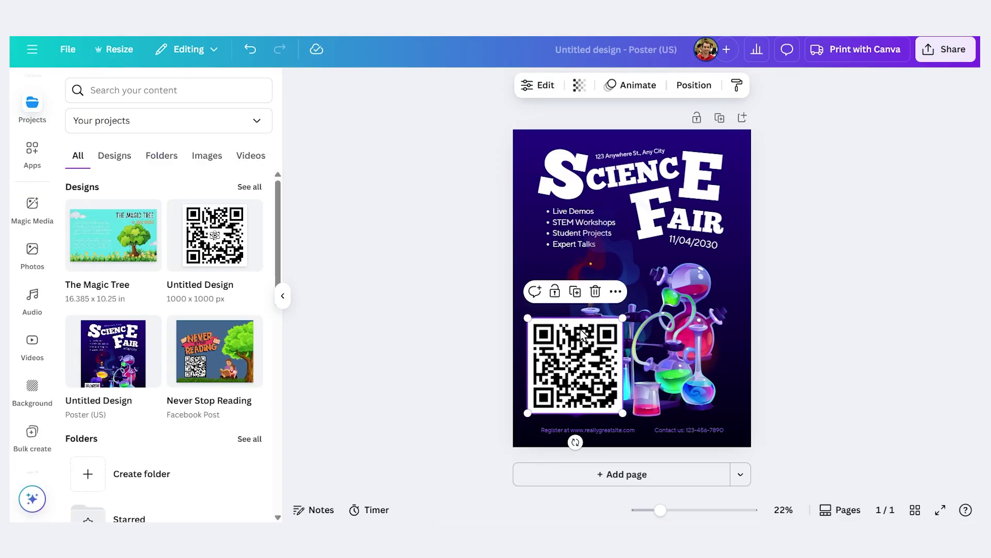
Select the lab illustration, SCIENCE title and E letter, then reopen the QR code's link settings.
click(434, 192)
click(715, 320)
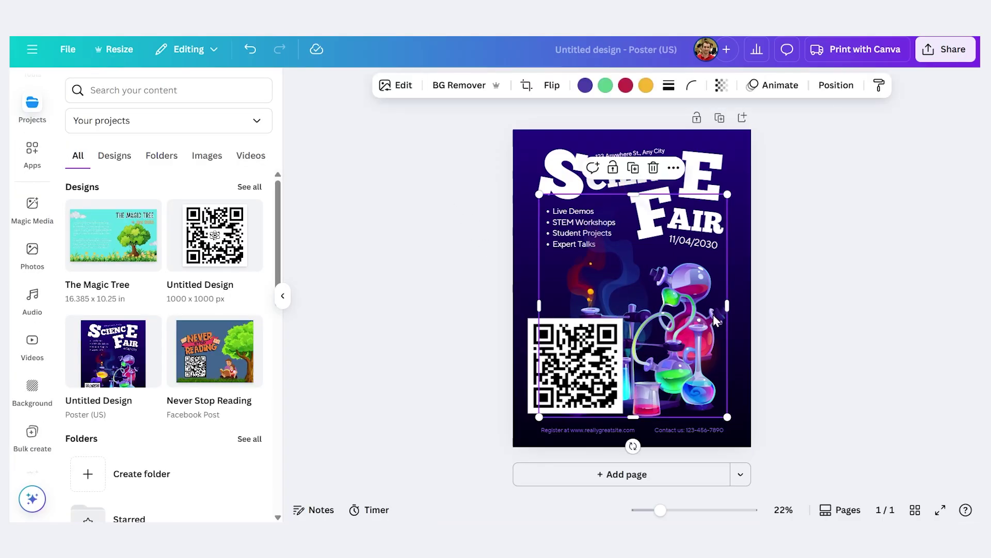
click(572, 180)
click(608, 187)
click(710, 181)
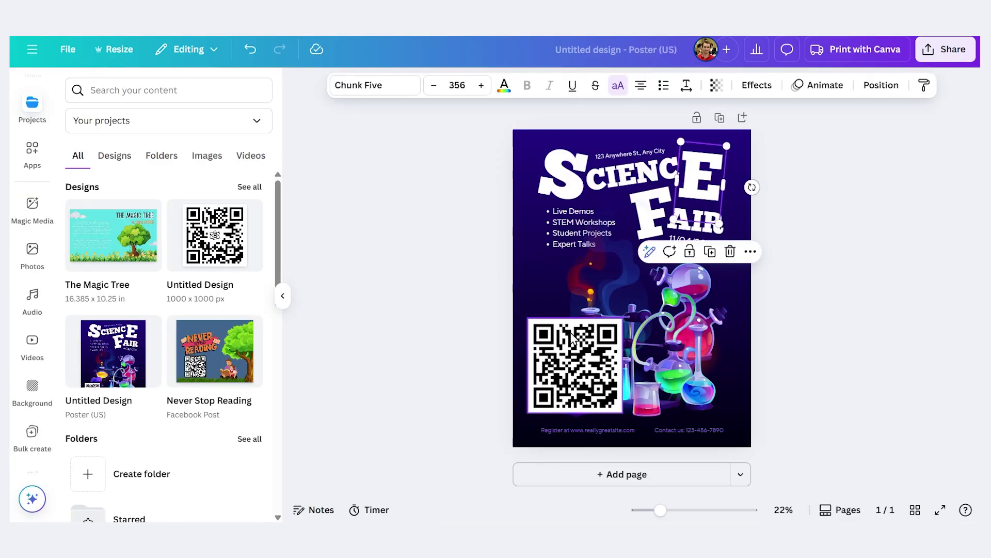
click(568, 365)
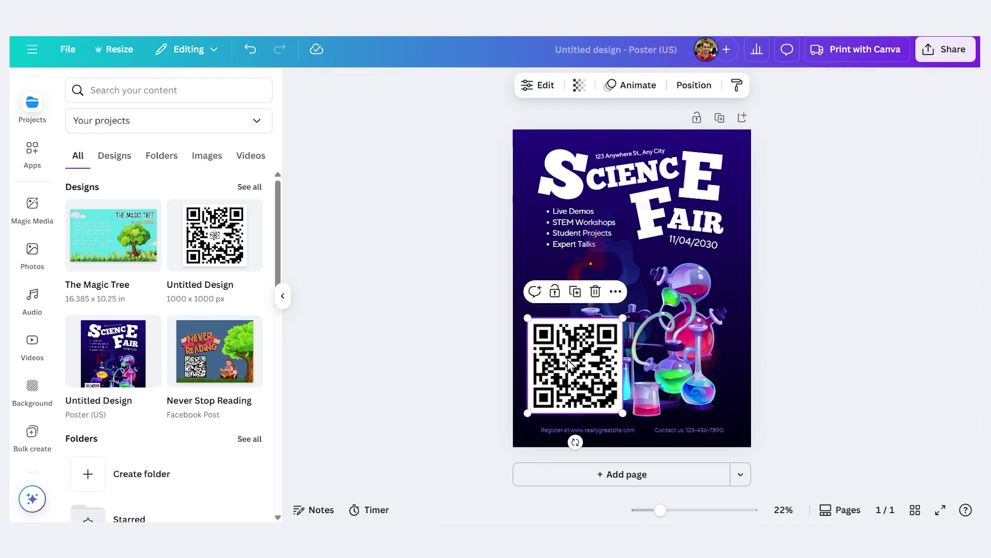
double_click(568, 364)
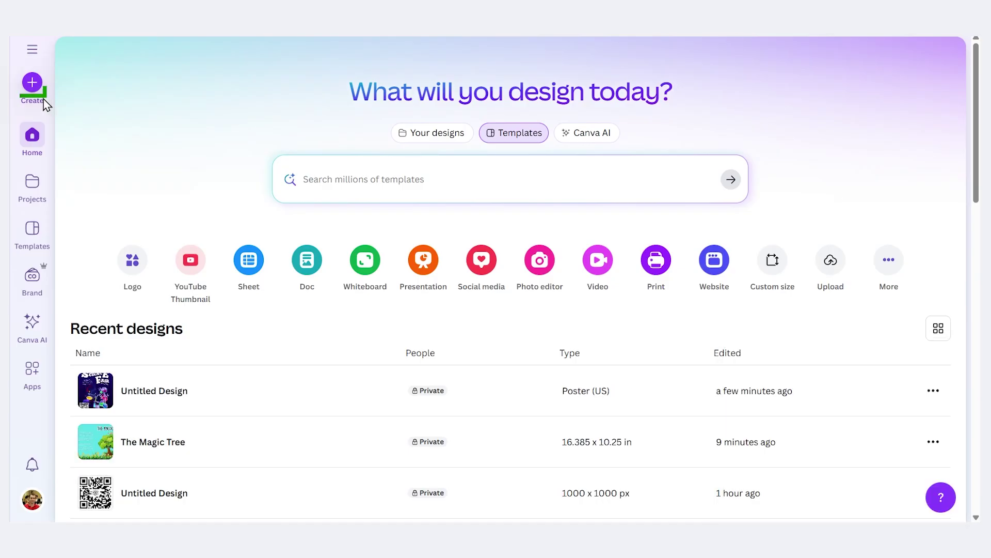
Create a custom-size design of 1500 × 1500 px.
click(34, 85)
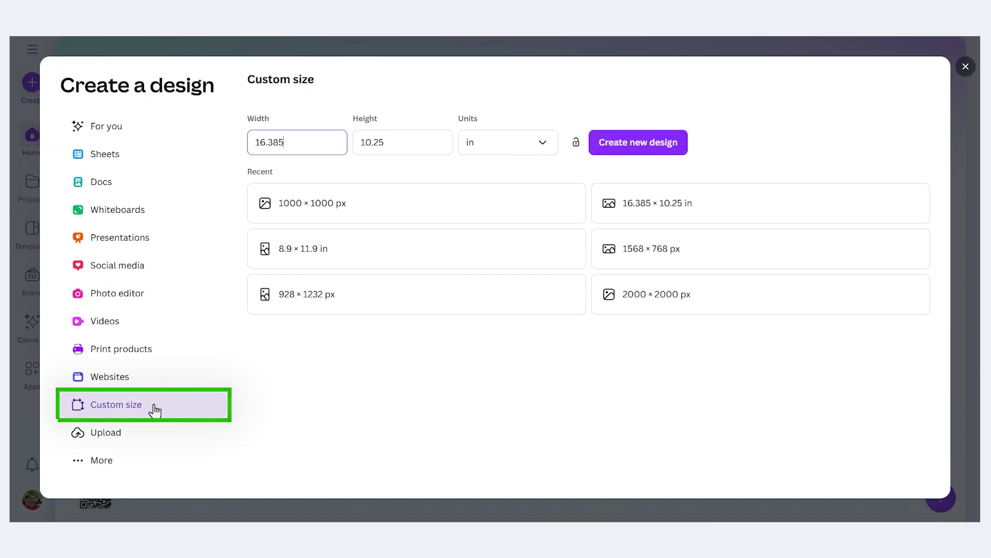
click(517, 142)
click(506, 181)
click(304, 150)
text(1500)
key(Tab)
text(1)
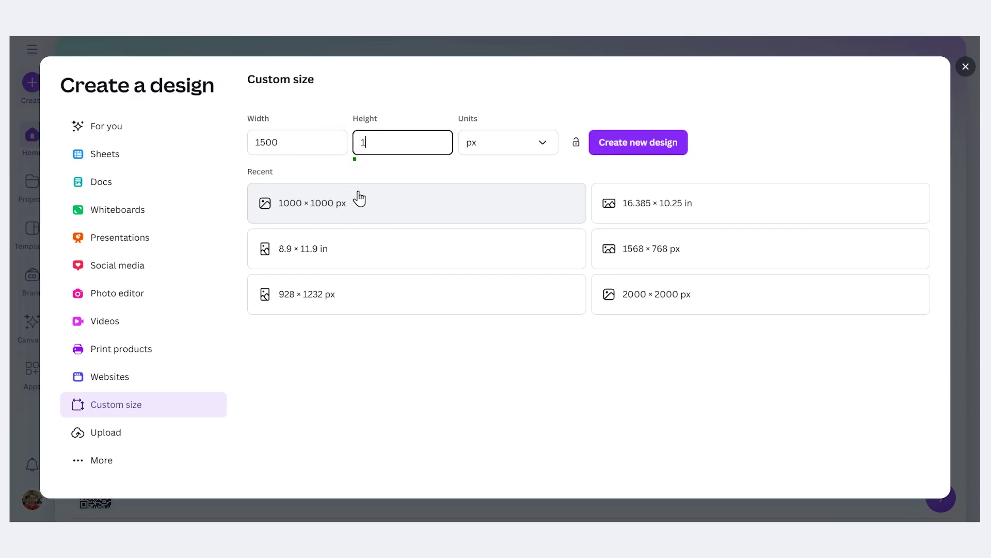
click(649, 150)
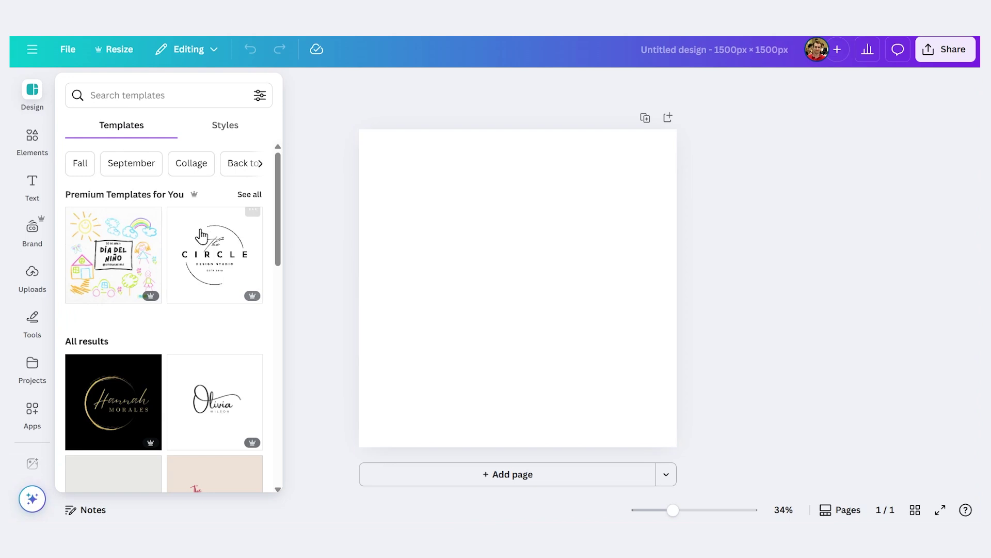
Search the Apps panel for 'qr c' and open the QR code app.
click(31, 408)
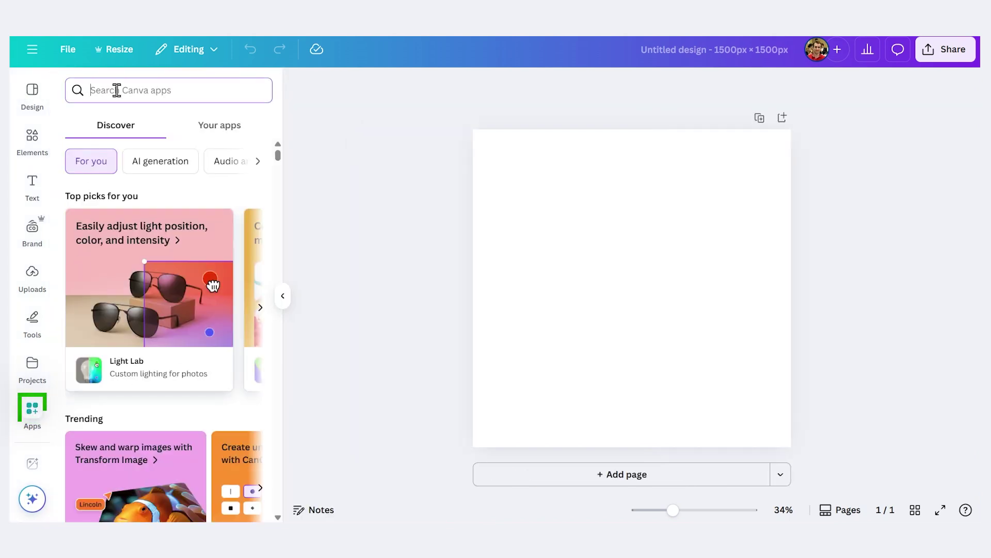
click(117, 90)
text(qr code)
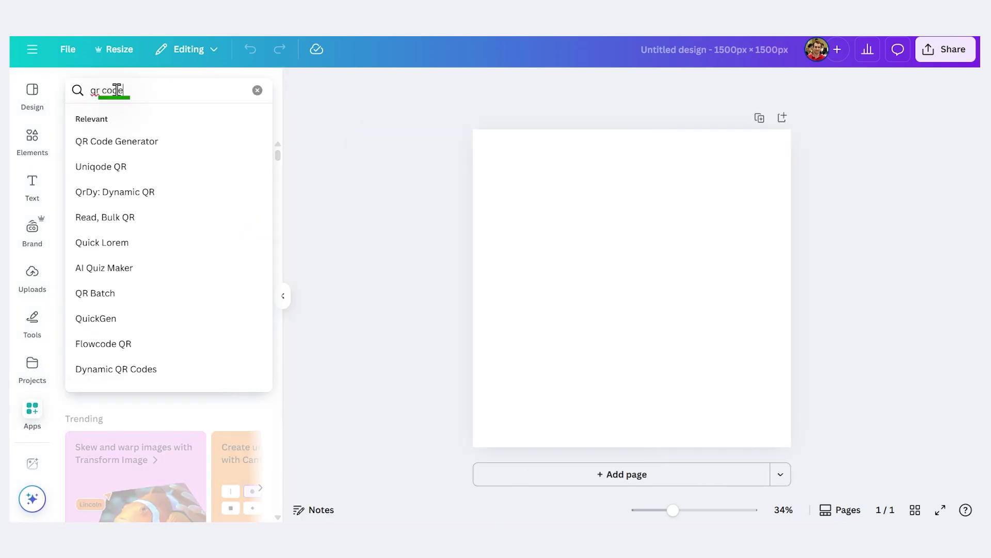
key(Return)
click(85, 135)
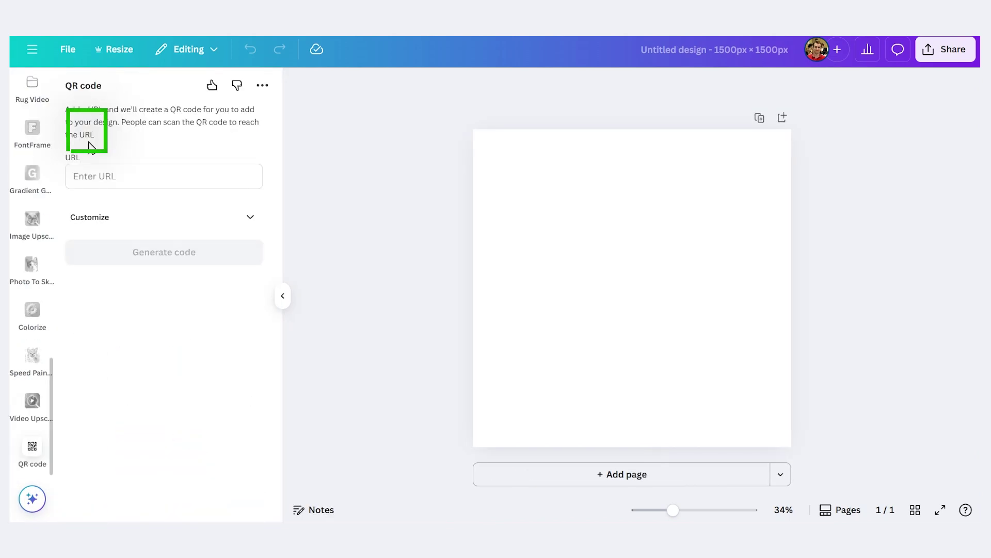
Generate a QR code from the pasted Science fair Wikipedia link and move it into place.
click(145, 170)
text(https://en.wikipedia.org/wiki/Science_fair)
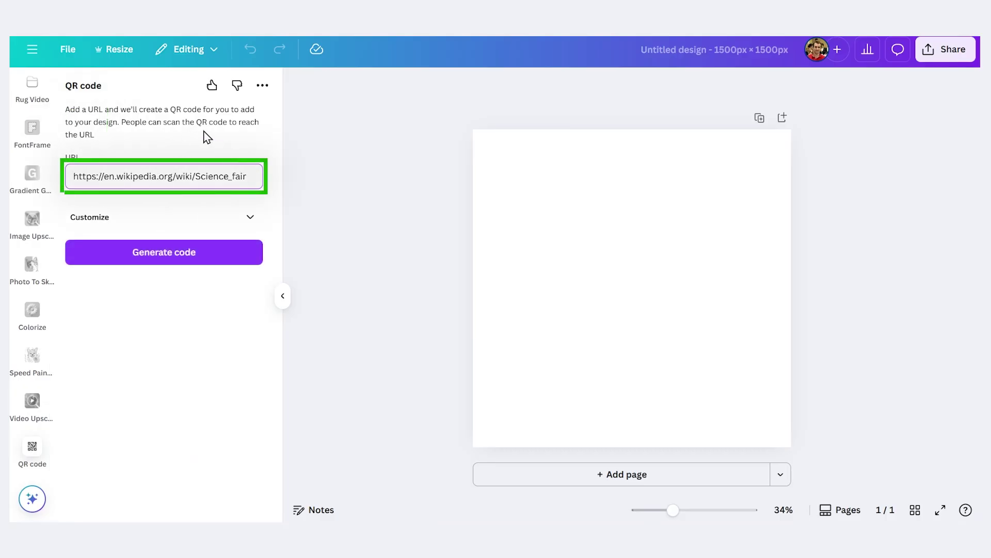
click(178, 260)
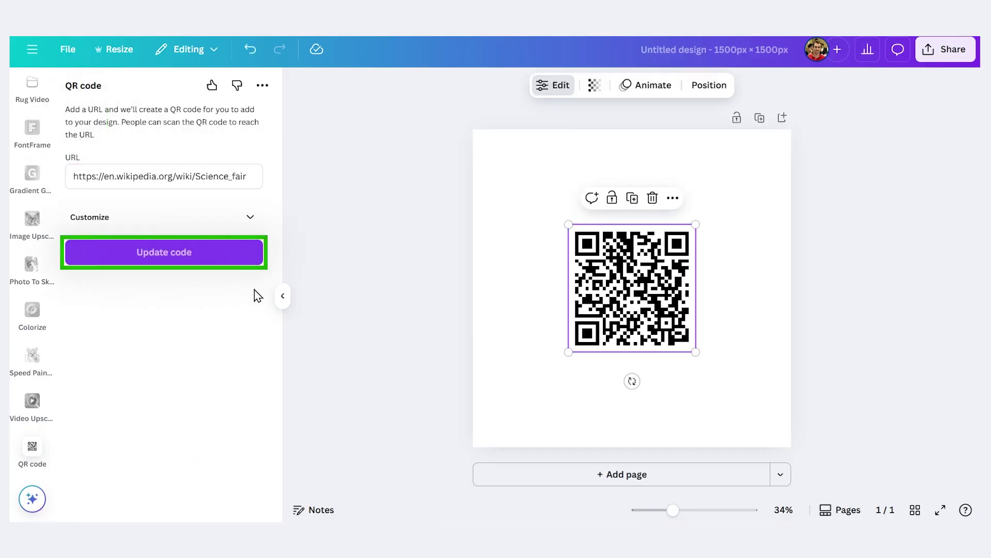
drag(687, 344, 812, 425)
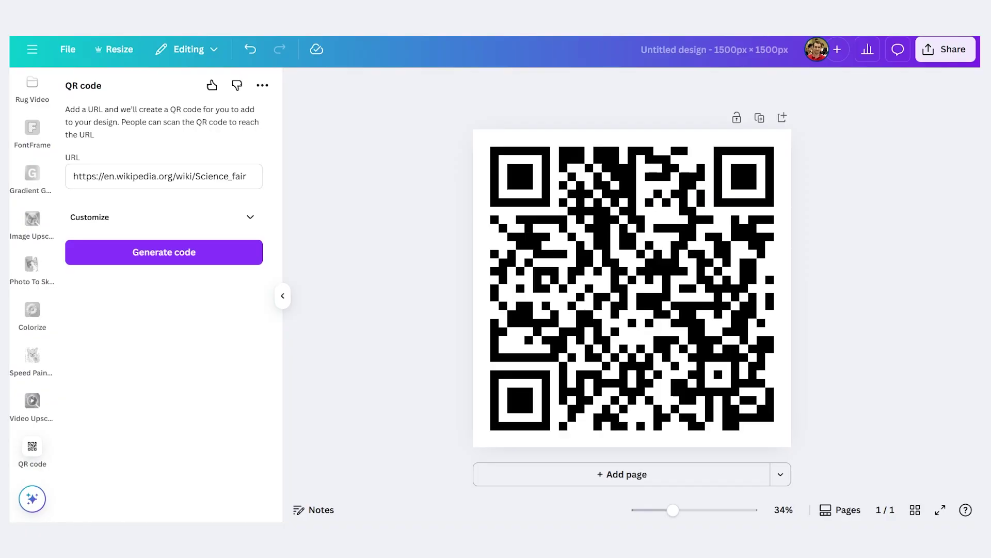
Search Elements for 'white' and place an enlarged, centred white square over the QR code's middle.
click(32, 147)
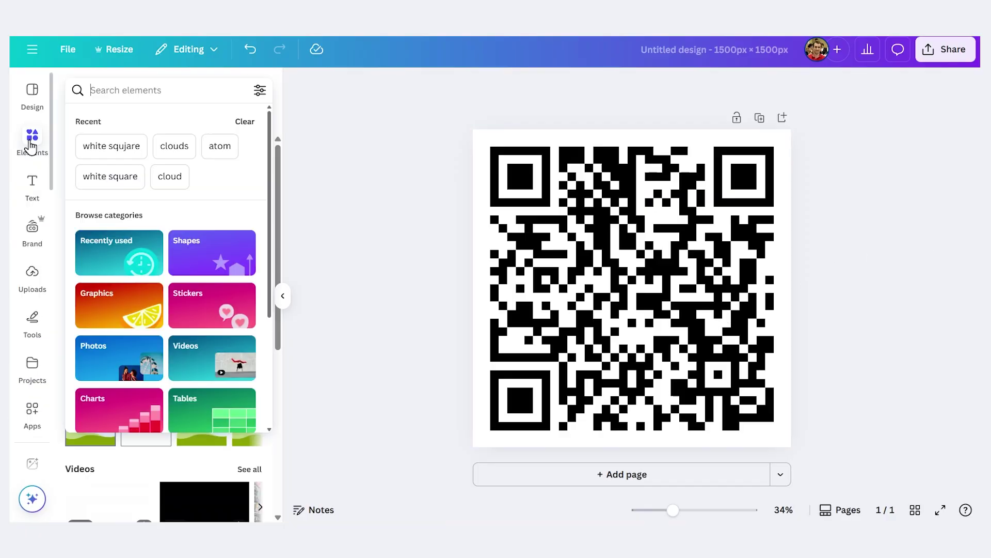
click(119, 91)
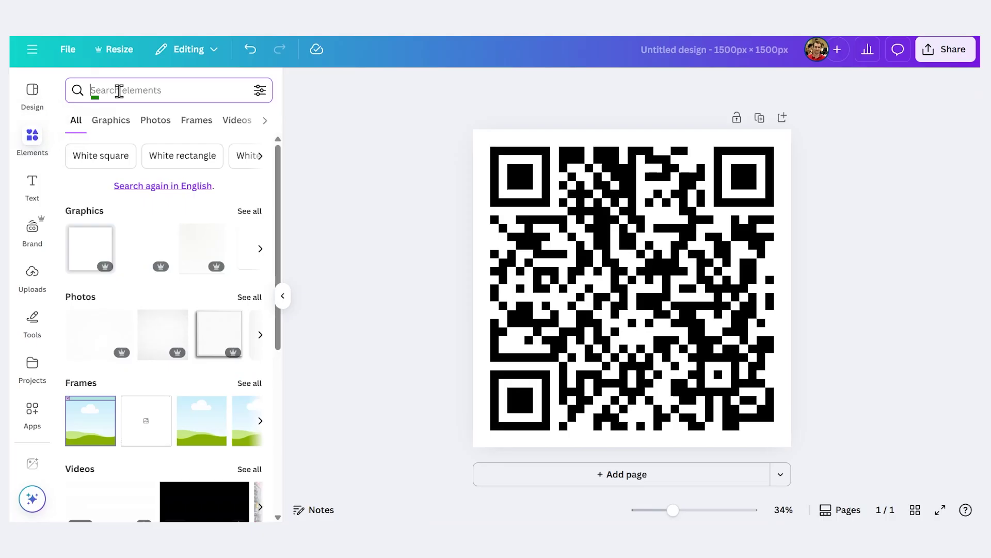
text(white)
click(134, 171)
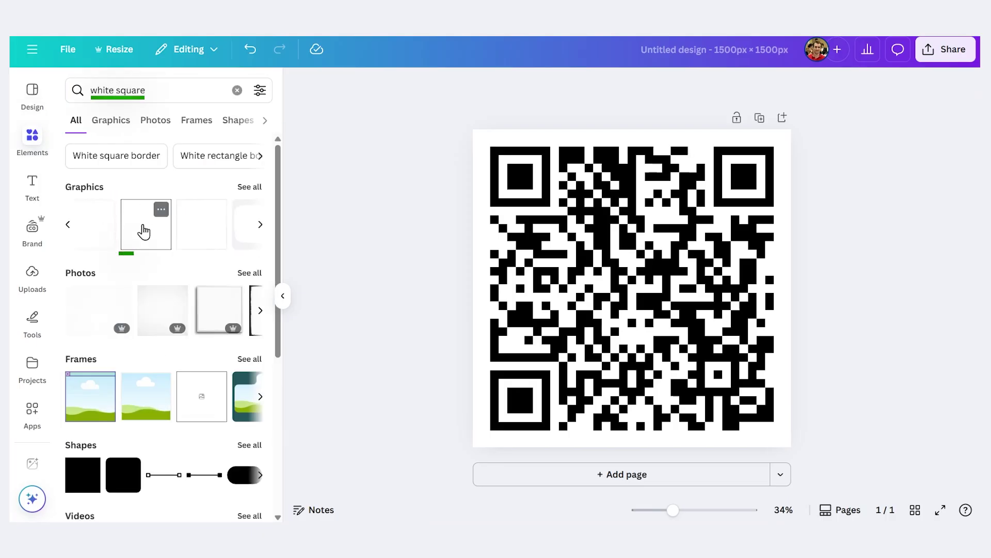
drag(143, 232, 617, 272)
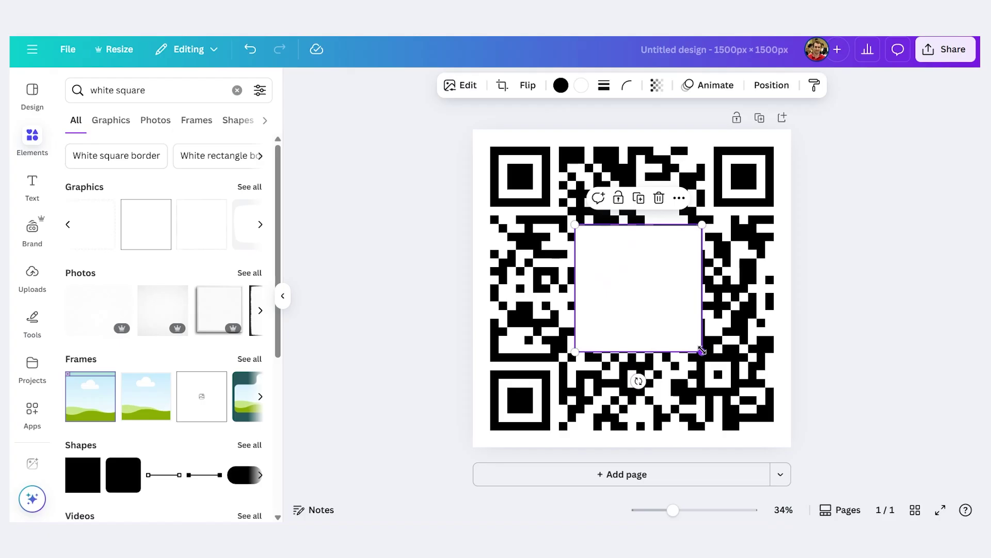
drag(702, 351, 712, 361)
drag(697, 305, 687, 303)
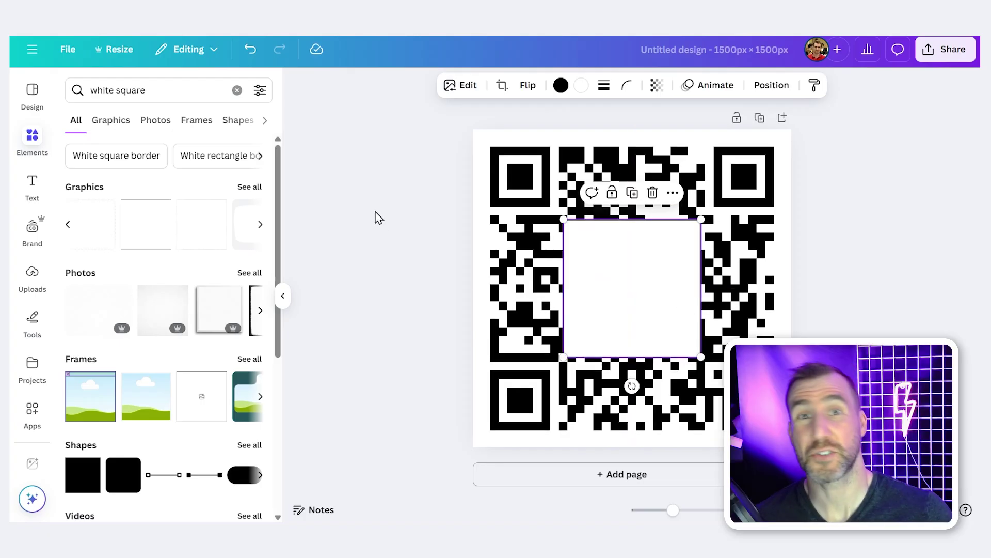
Search Elements for 'atom' and drop the atom graphic into the white square.
click(85, 88)
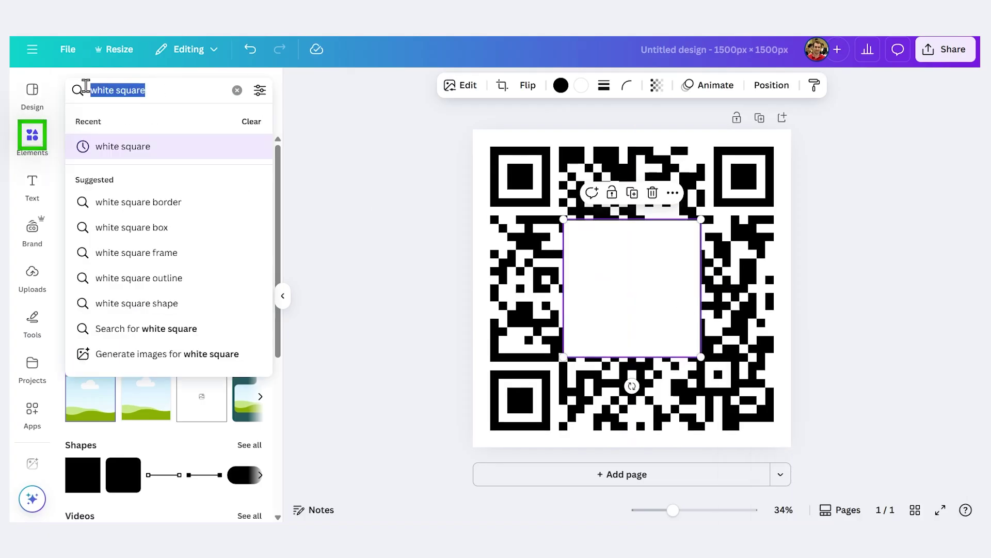
text(atom)
key(Return)
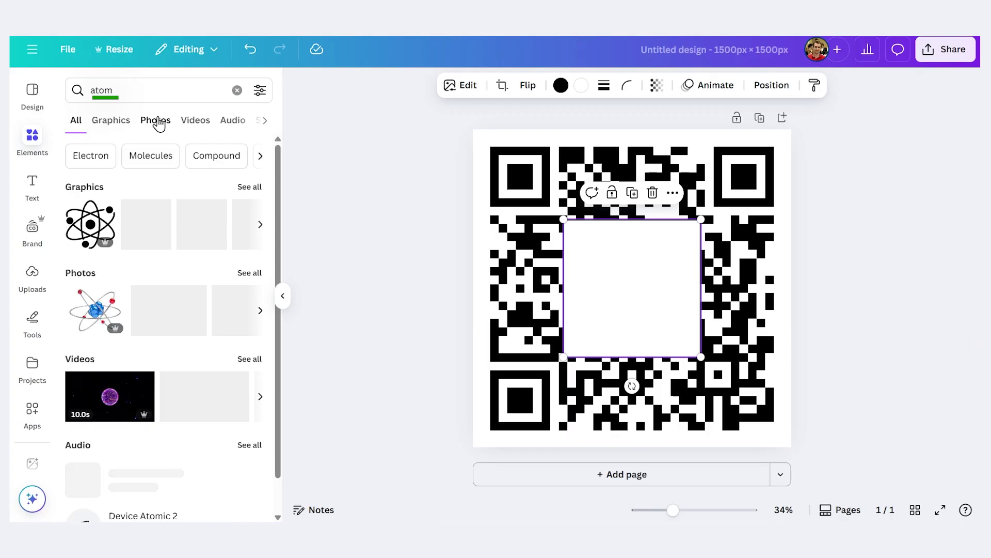
drag(90, 227, 614, 279)
click(762, 85)
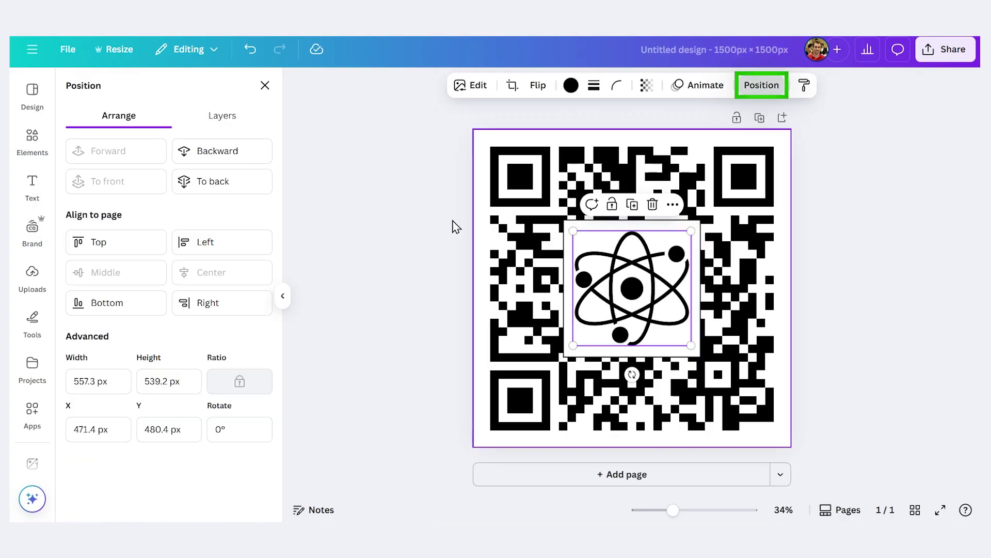
click(925, 246)
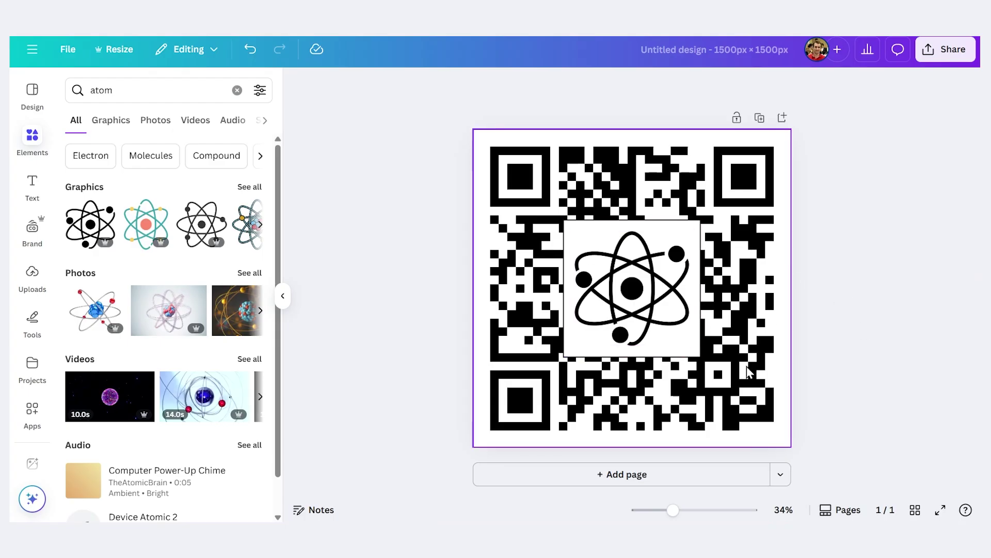
Download the design as a PNG.
click(945, 49)
click(750, 315)
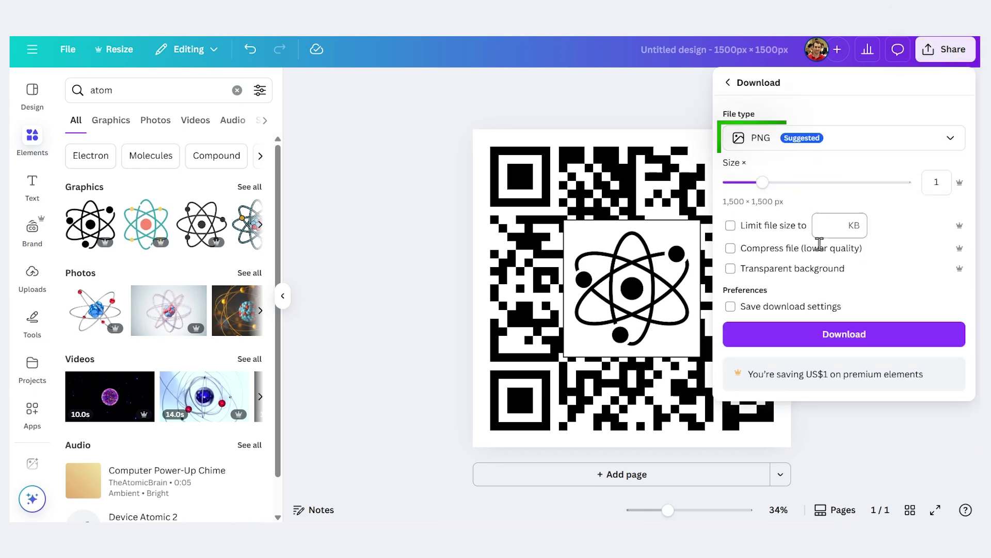
click(836, 336)
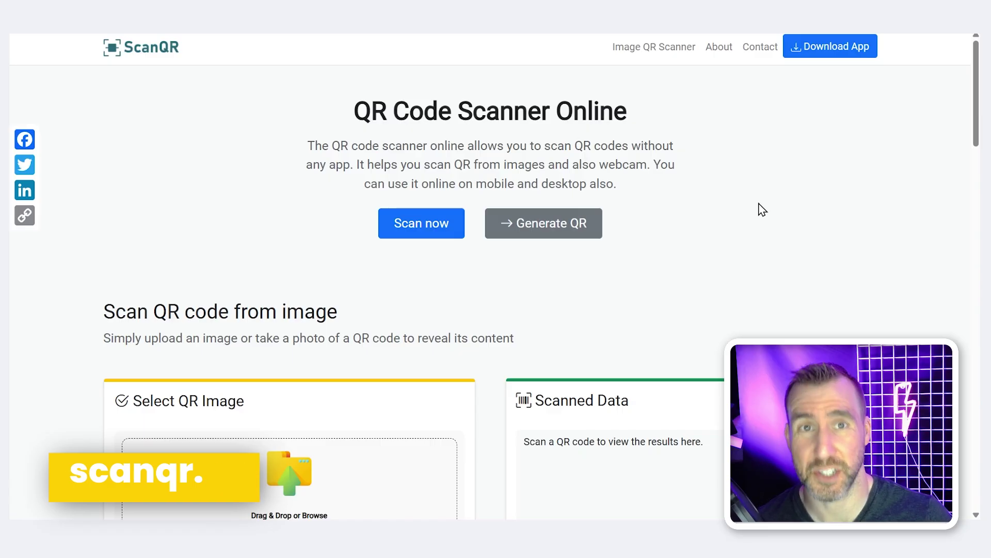
Upload QR_Code_01.png to ScanQR's image scanner and check the 'No QR code found' result.
drag(977, 75, 978, 109)
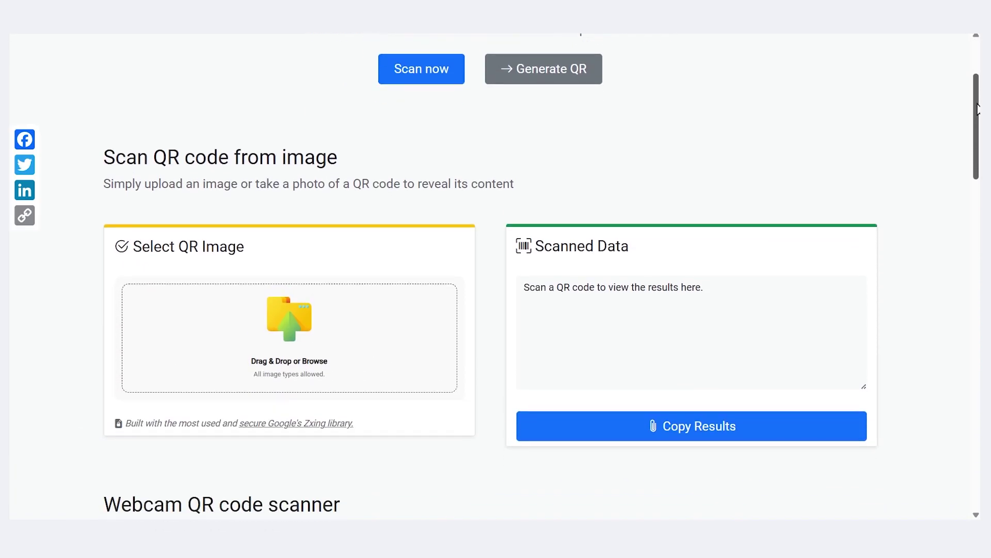
click(305, 317)
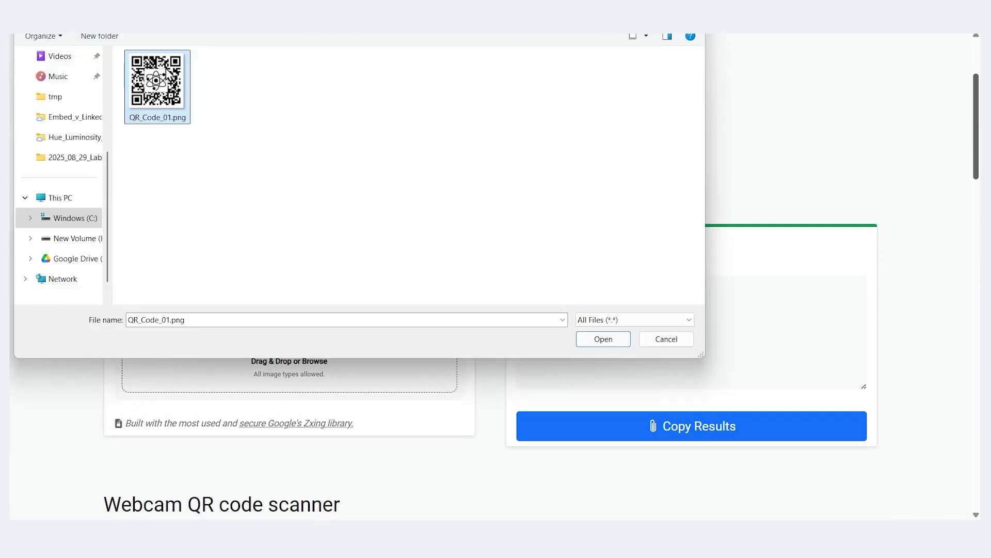
click(603, 339)
triple_click(602, 305)
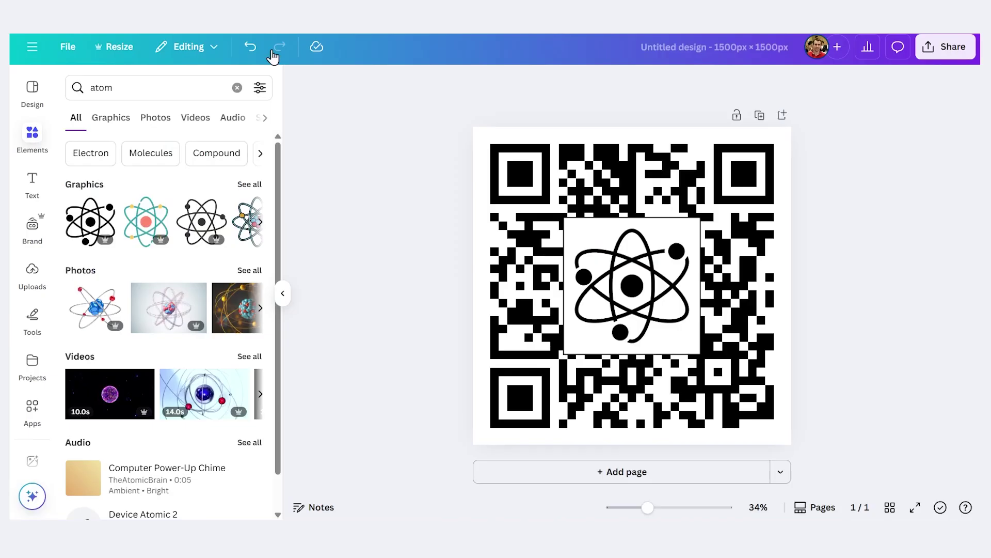
Shrink the atom graphic to 318.7 × 308.3 px and centre it on the page.
click(696, 233)
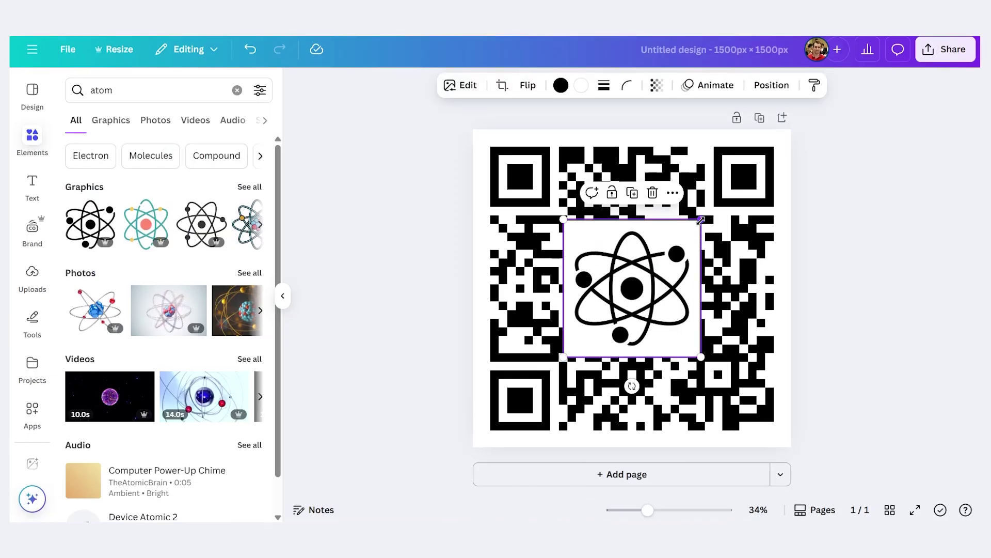
drag(701, 220, 652, 270)
drag(617, 306, 616, 308)
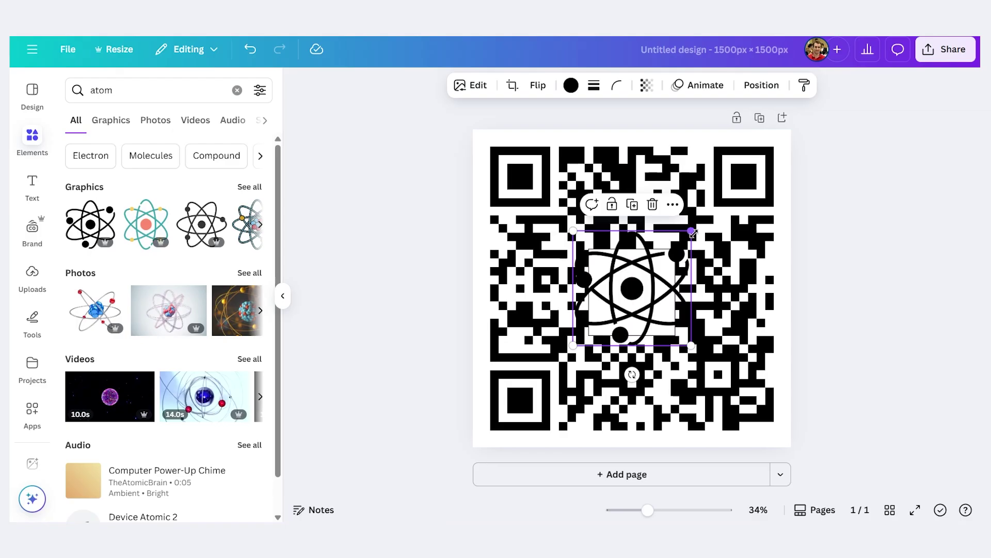
drag(694, 233, 641, 280)
drag(605, 309, 629, 287)
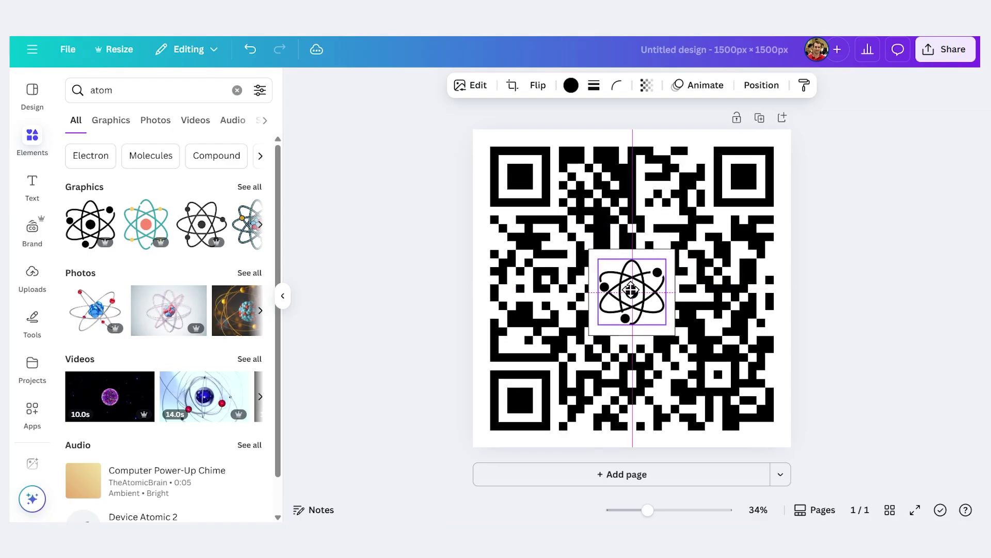
click(762, 85)
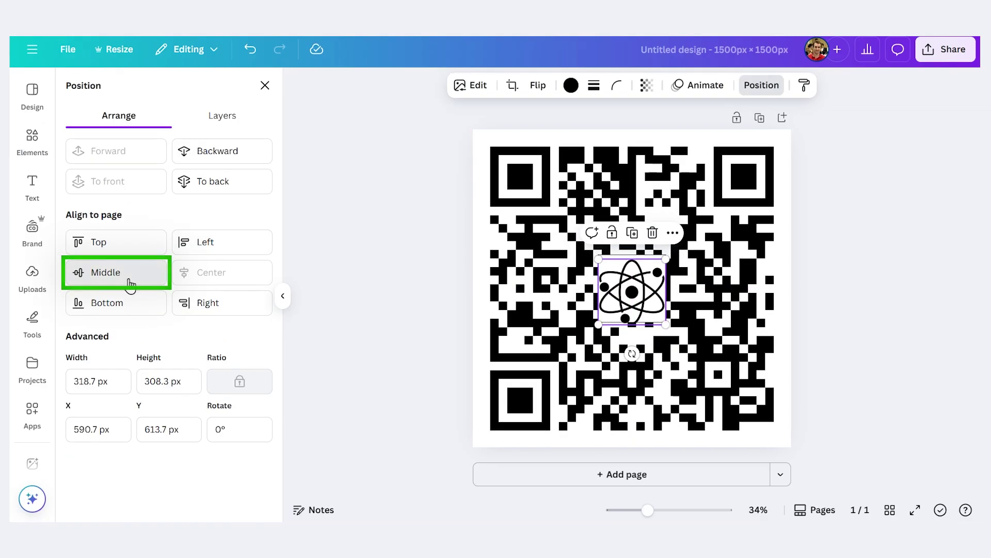
click(130, 282)
click(430, 306)
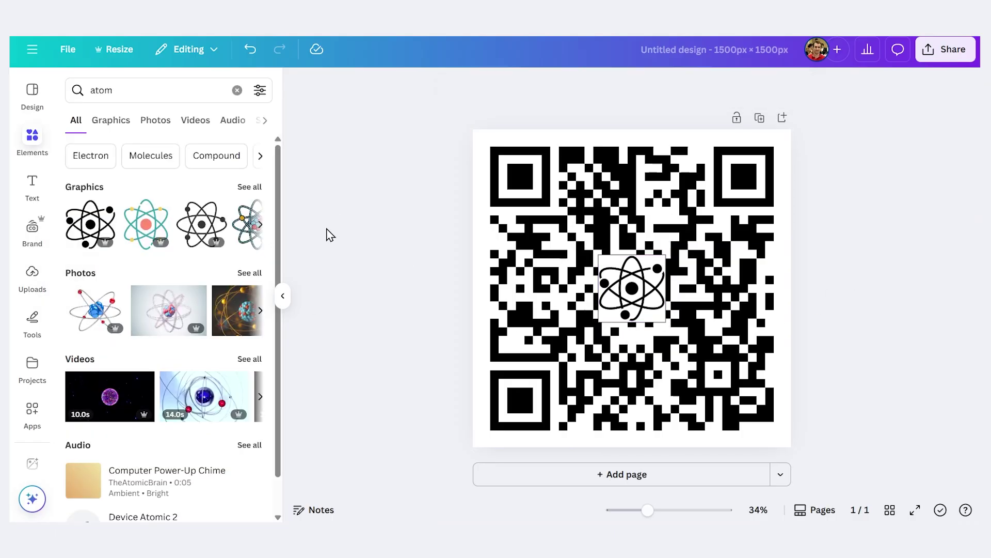
Download the design again as a PNG named QR_Code_02.png.
click(940, 61)
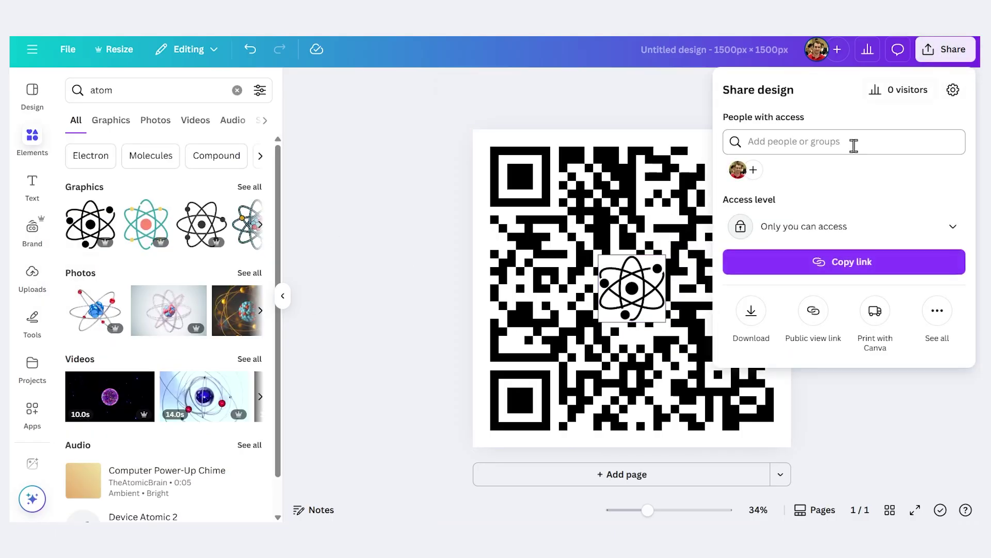
click(750, 312)
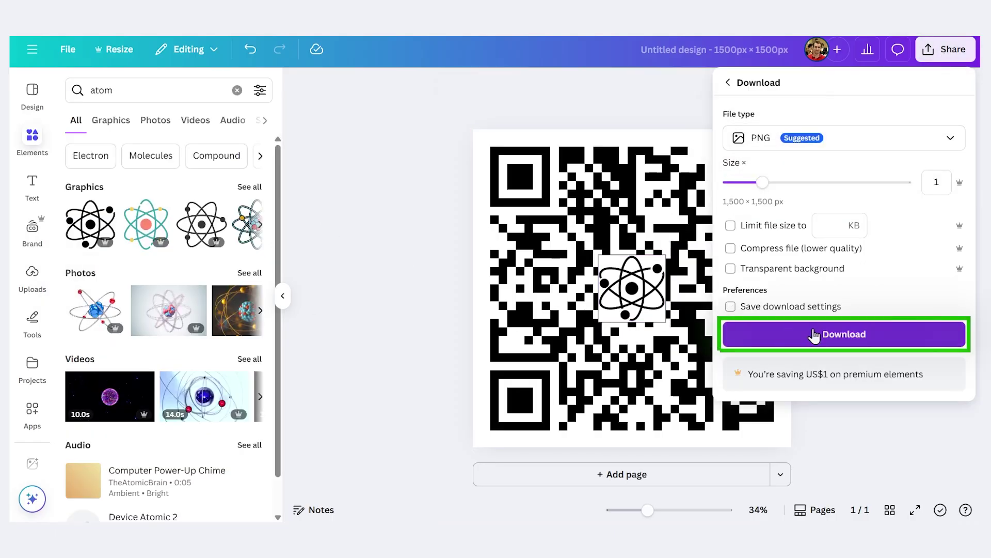
click(814, 334)
key(BackSpace)
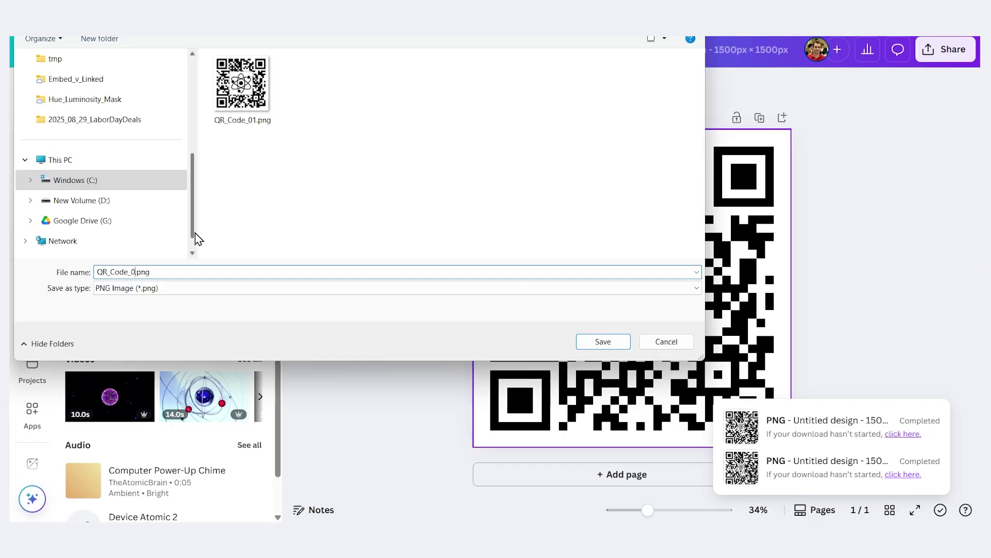
text(2)
key(Return)
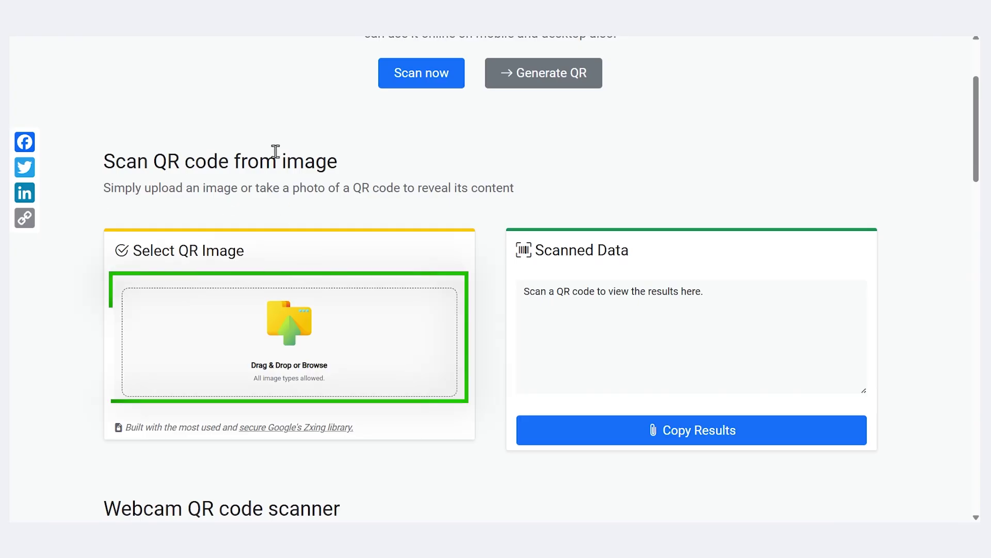
Load QR_Code_02.png into ScanQR and confirm it decodes to the Wikipedia Science_fair link.
click(287, 327)
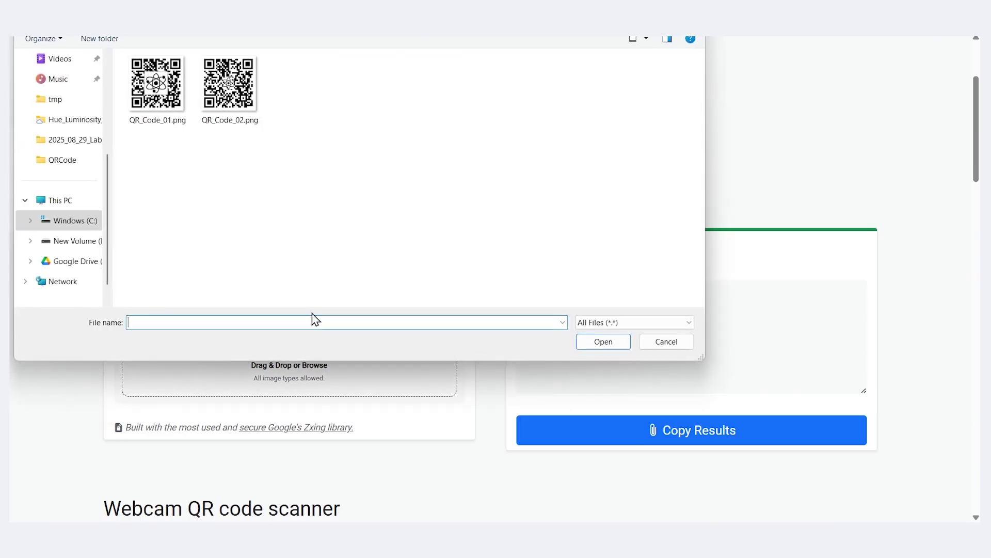
click(249, 110)
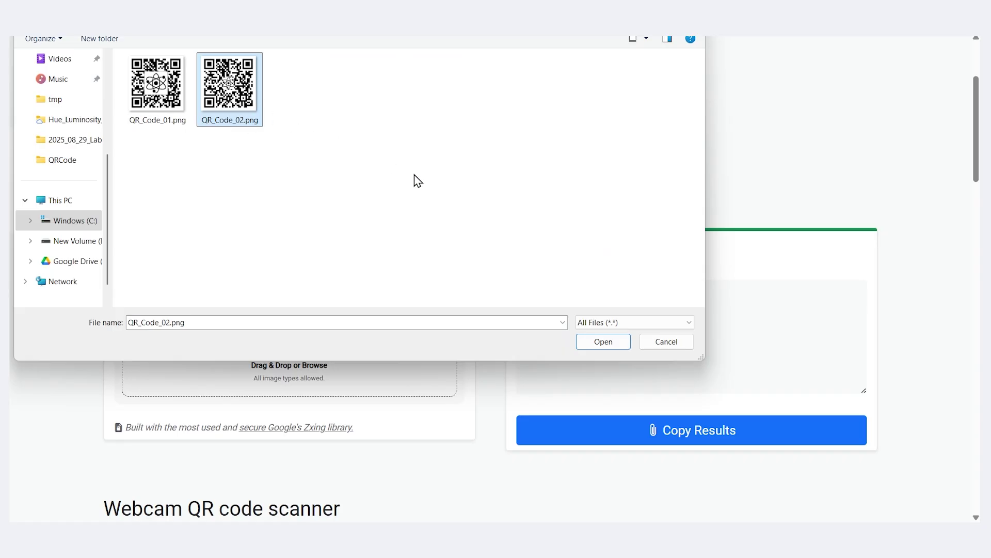
click(603, 343)
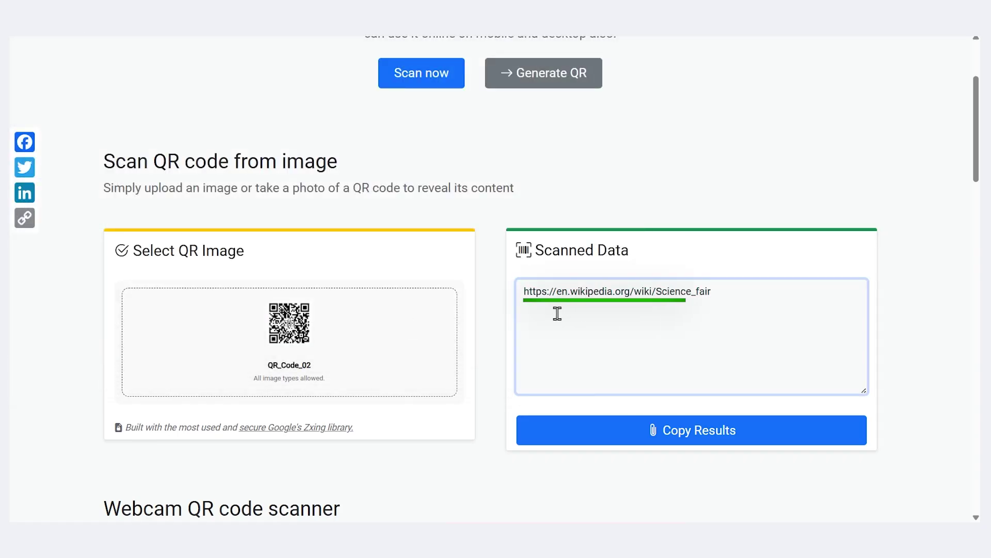